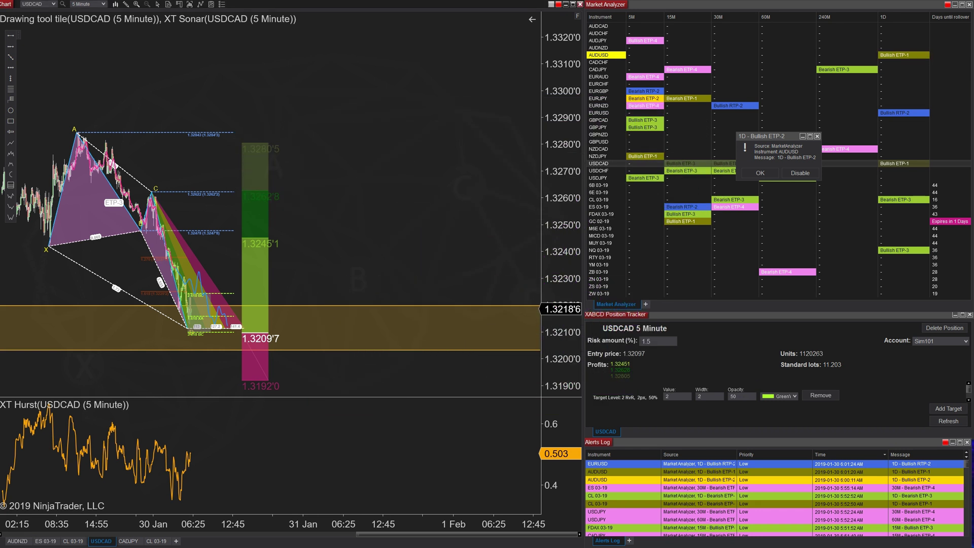
Dismiss the AUDUSD 1D Bullish ETP-2 alert and bring more of the USDCAD chart's earlier price history into view
left_click(760, 173)
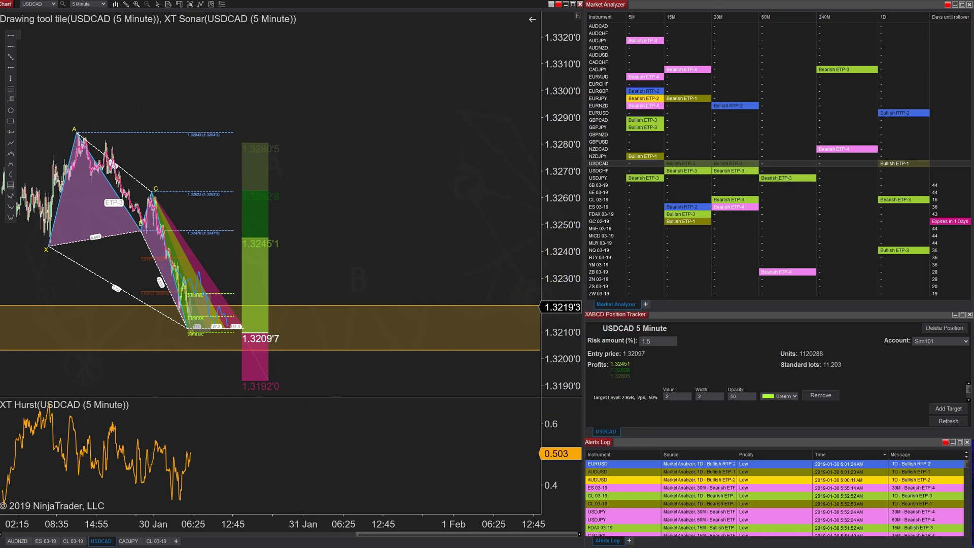
scroll(269, 264, "left", 5)
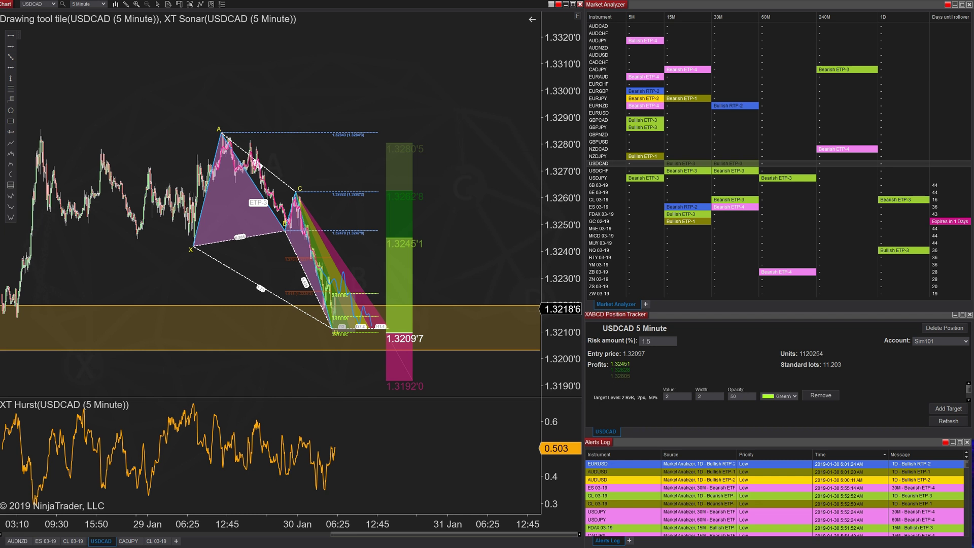
Review which drawing tools are enabled in the USDCAD chart's Drawing tool tile indicator, leaving its settings unchanged
right_click(190, 82)
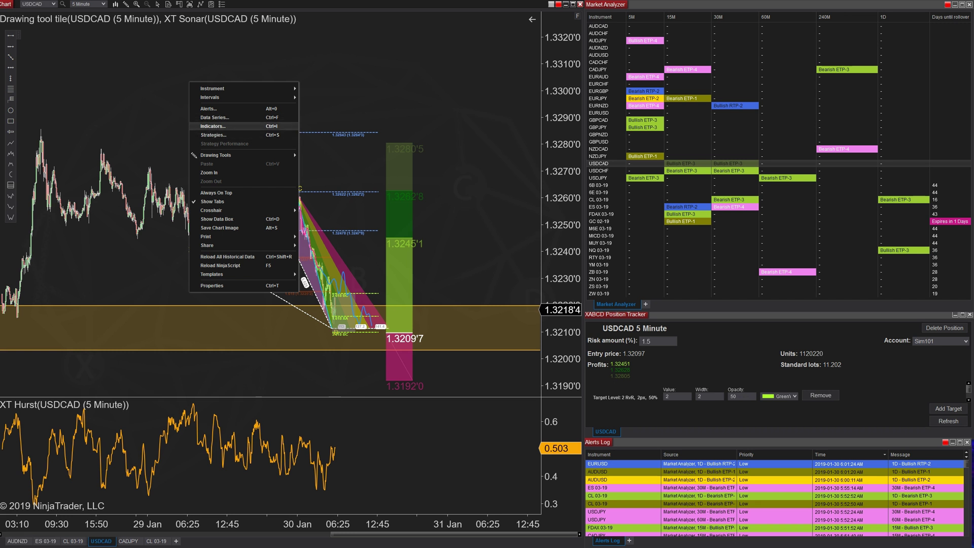
left_click(213, 126)
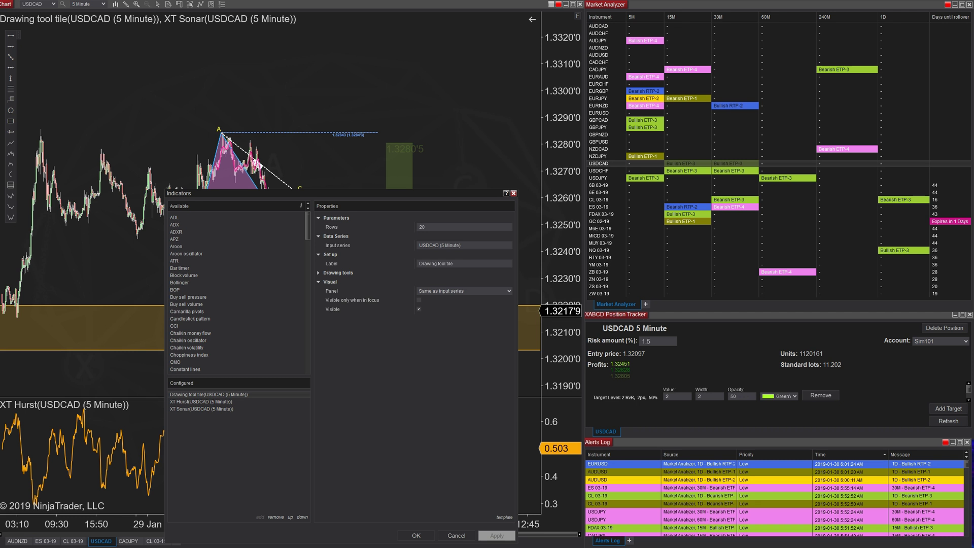
key("d")
key("r")
scroll(237, 292, "down", 2)
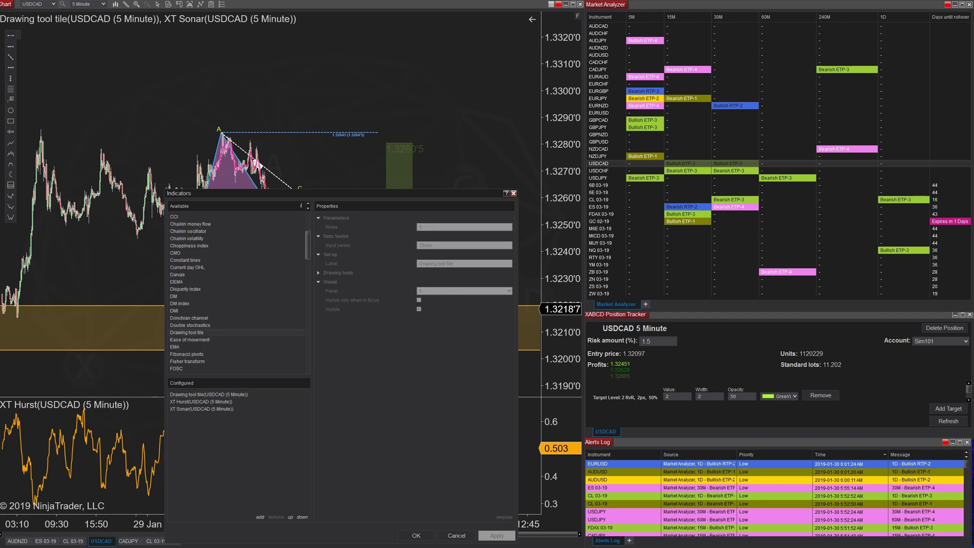
left_click(208, 395)
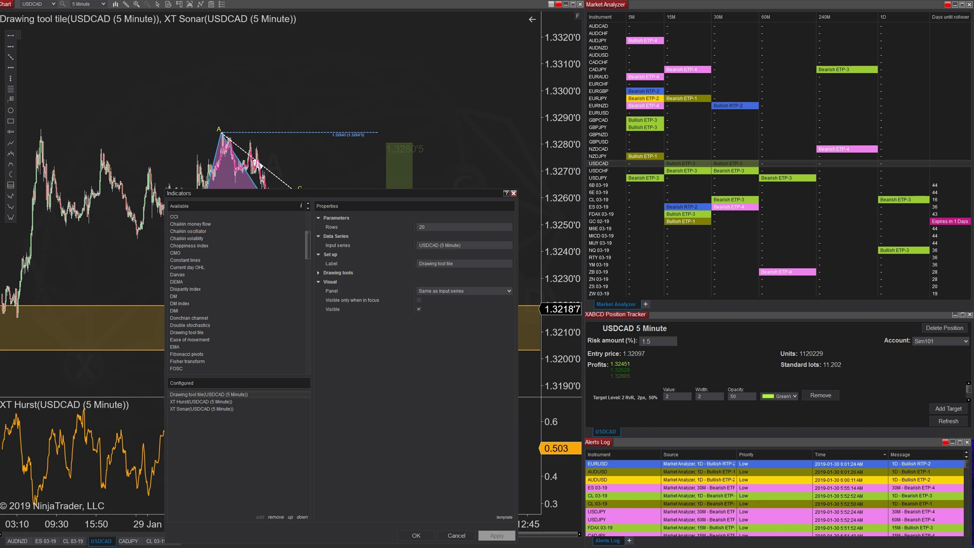
left_click(319, 273)
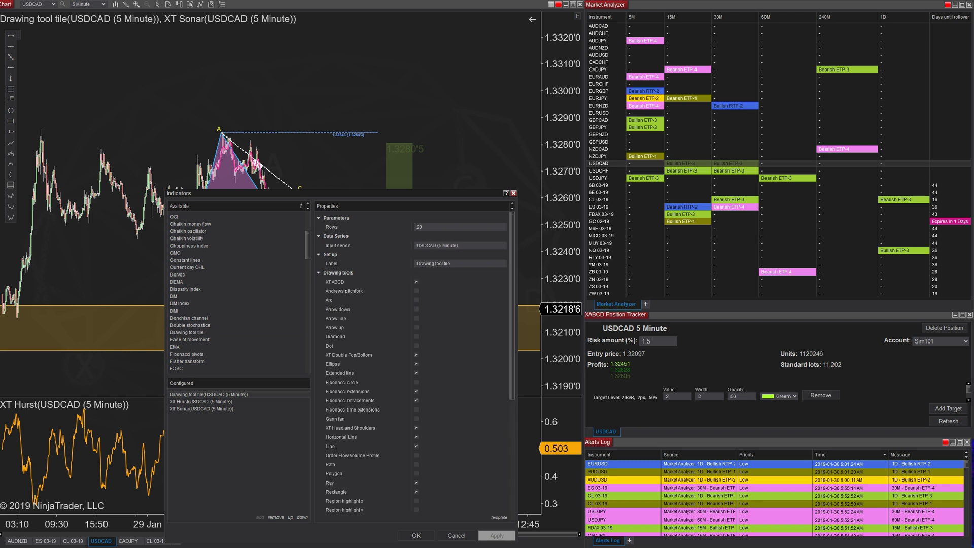
scroll(413, 363, "down", 3)
scroll(413, 363, "down", 3)
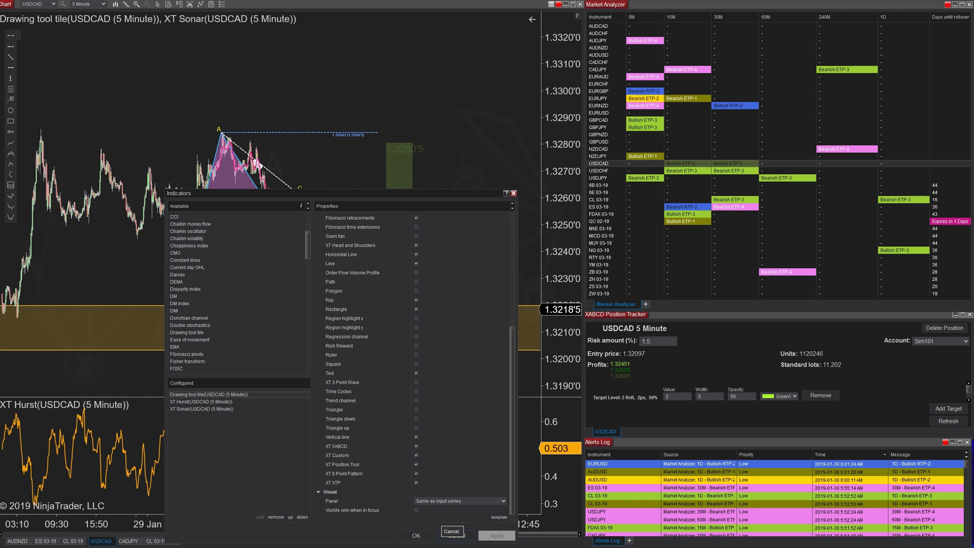
left_click(453, 534)
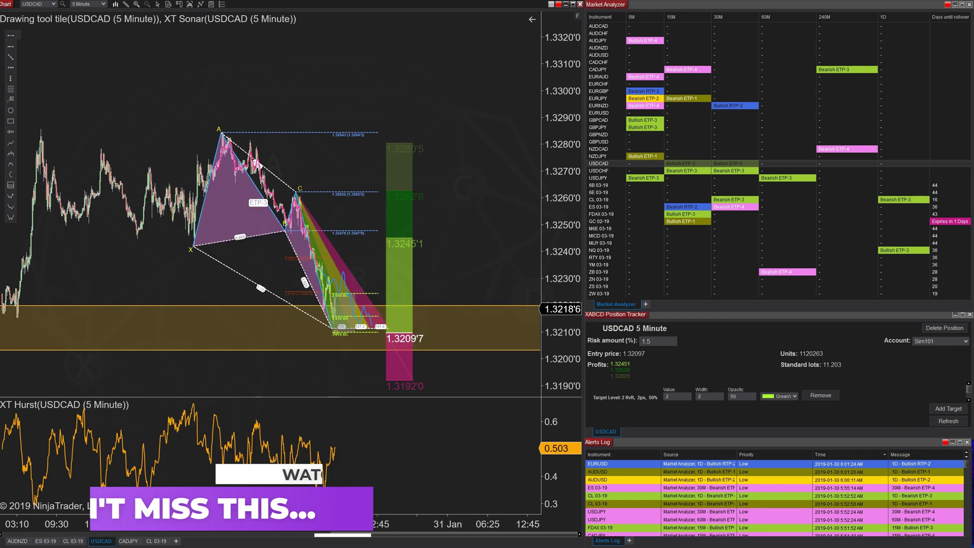
Try drawing a five-point X-A-B-C-D pattern on the USDCAD chart, to the side of the existing pattern, and discard it
left_click(10, 217)
left_click(102, 250)
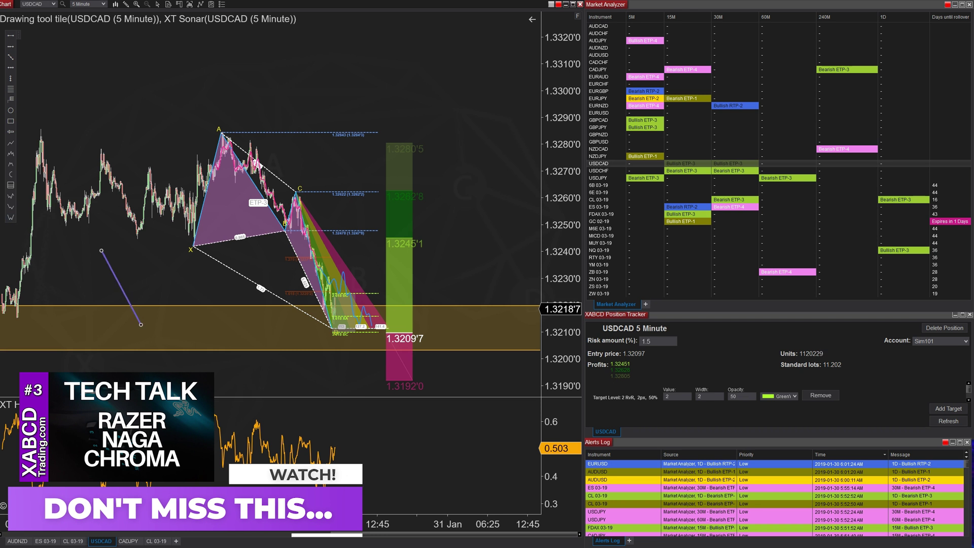
left_click(161, 284)
left_click(179, 308)
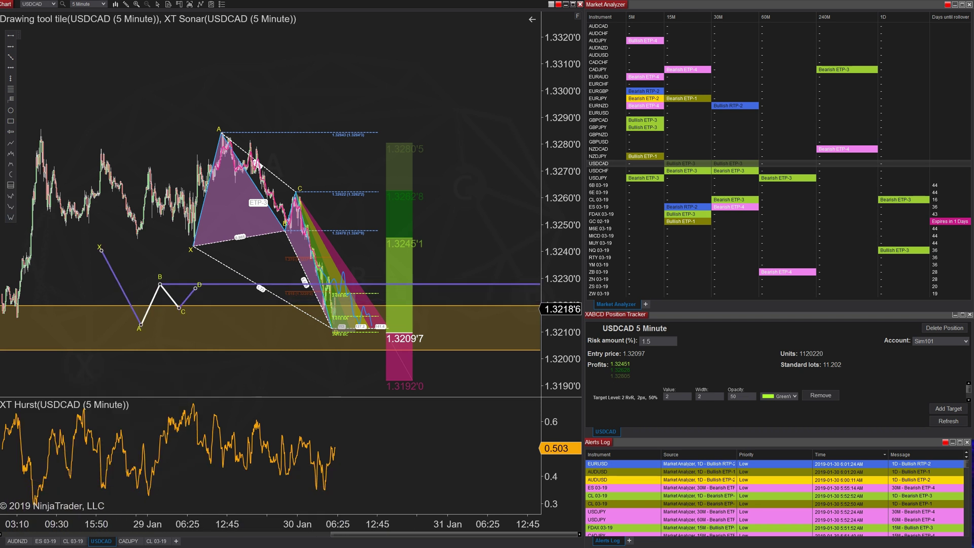
key("Escape")
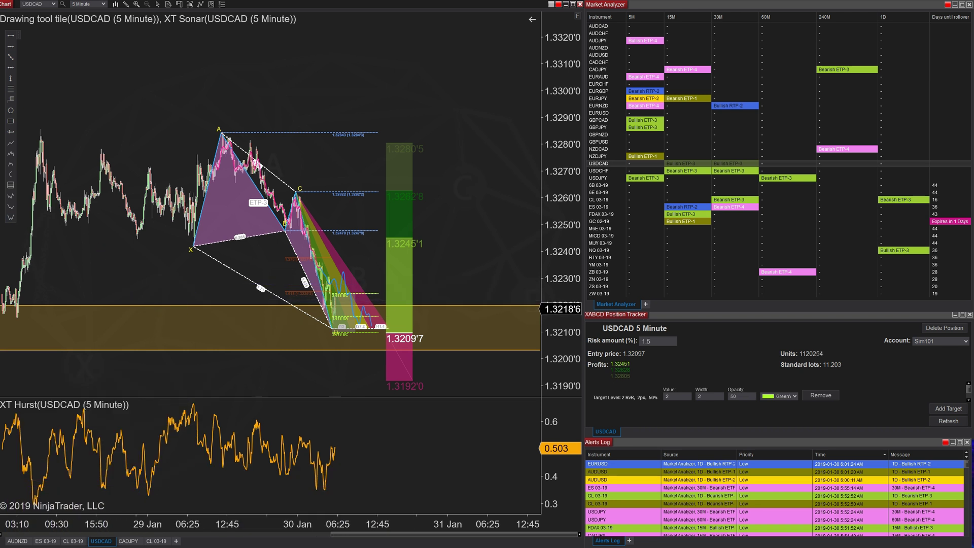
left_click(70, 143)
left_click_drag(83, 122, 116, 72)
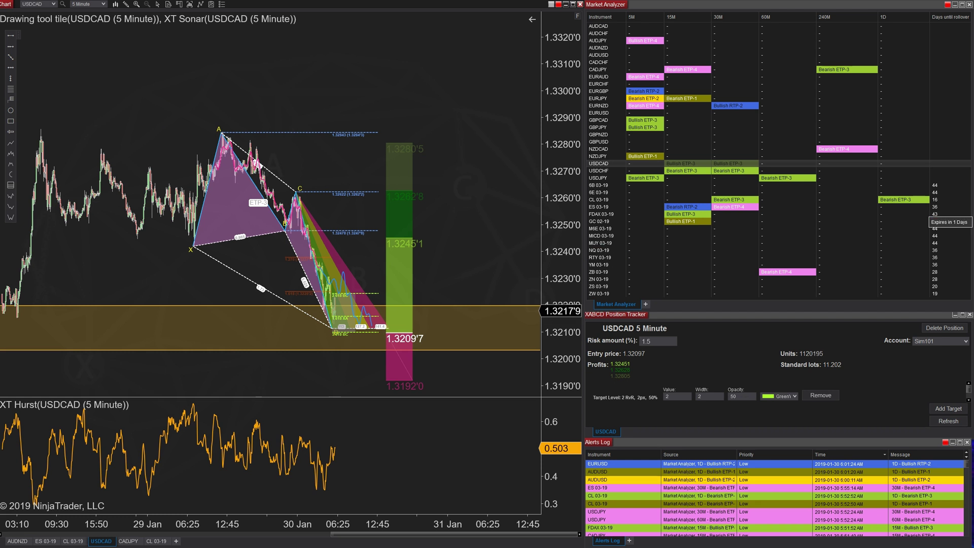
Load GC 02-19 in the chart and open the cell conditions of the Market Analyzer's Days until rollover column
left_click(599, 221)
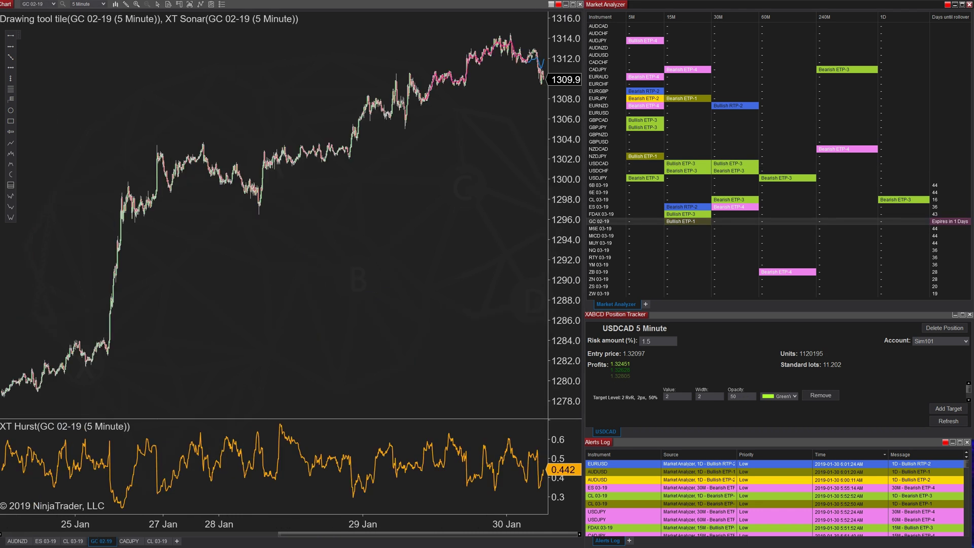
right_click(940, 223)
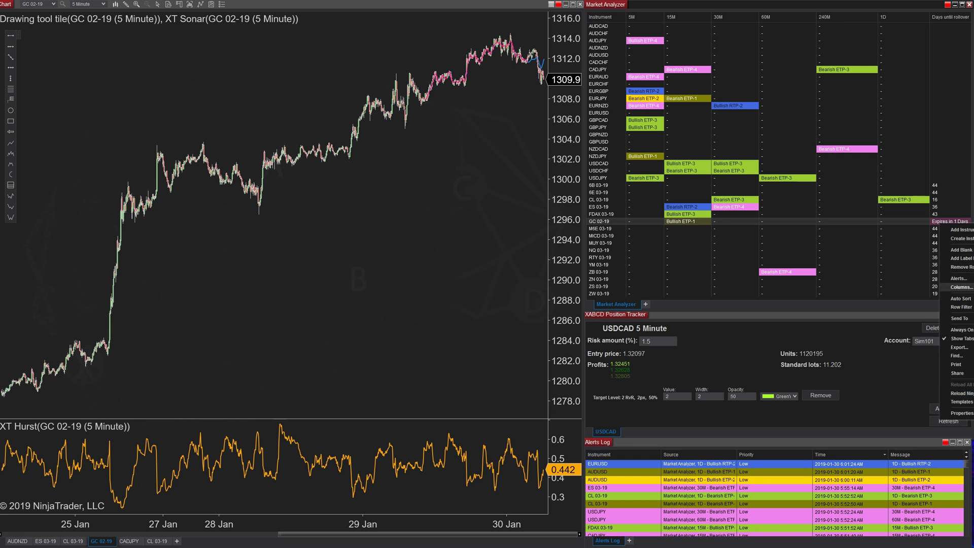
left_click(959, 287)
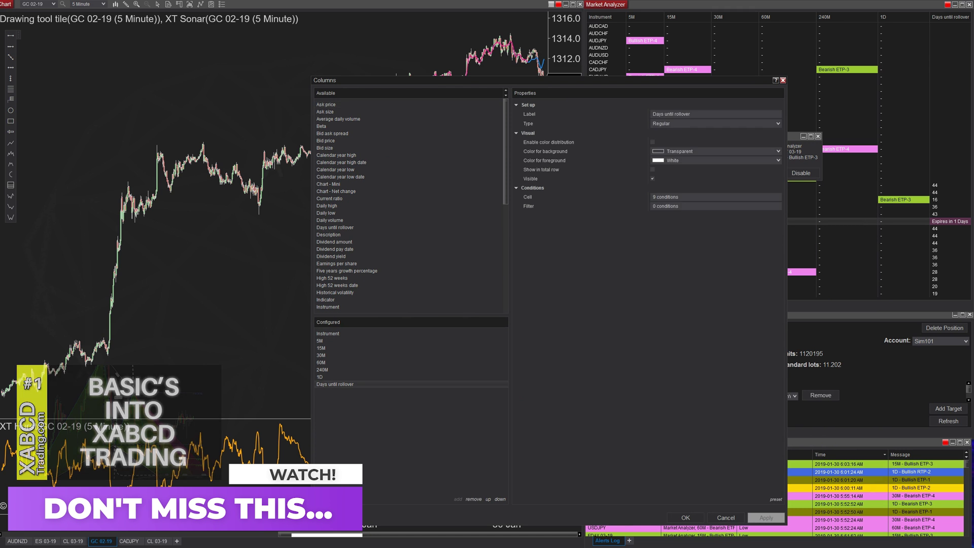
left_click(664, 196)
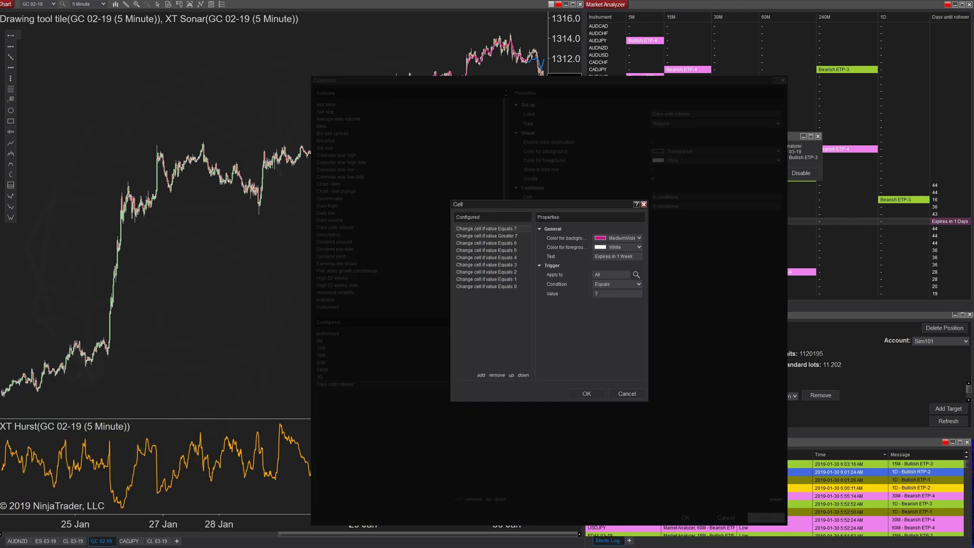
Examine the colours, text and triggers of the Days until rollover cell conditions, including Greater 7 and the Equals conditions
left_click(486, 236)
left_click(487, 243)
left_click_drag(595, 256, 620, 256)
left_click(486, 250)
left_click(487, 236)
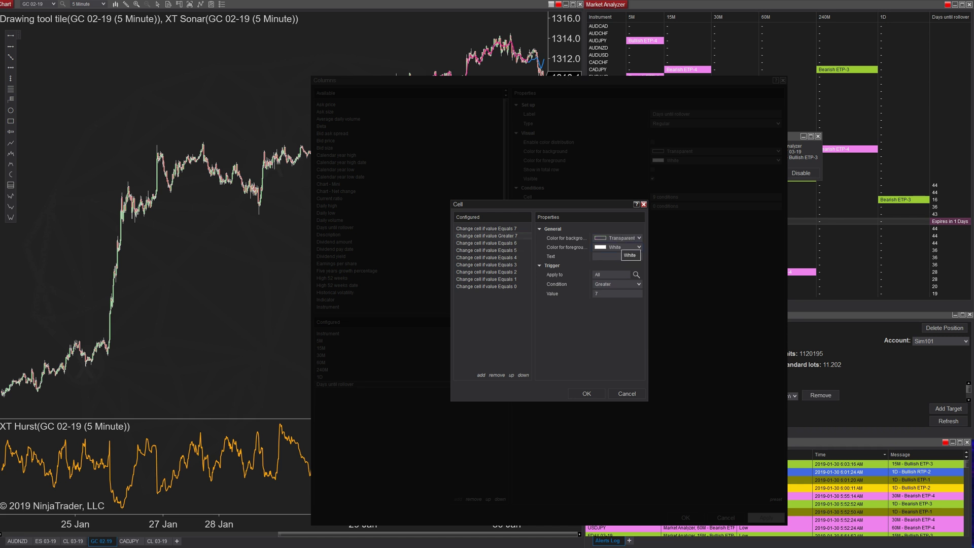
left_click(486, 229)
left_click(486, 251)
left_click(487, 257)
left_click(487, 279)
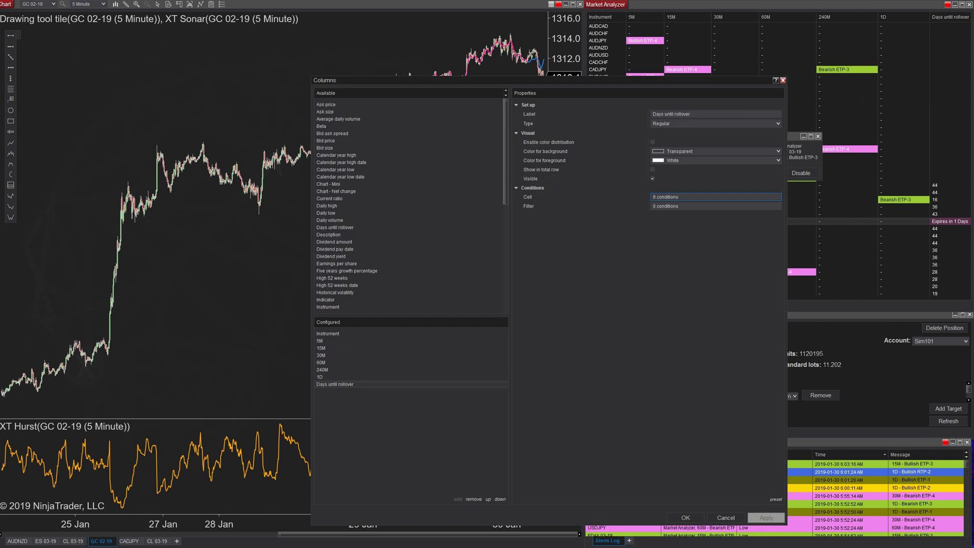
key("Escape")
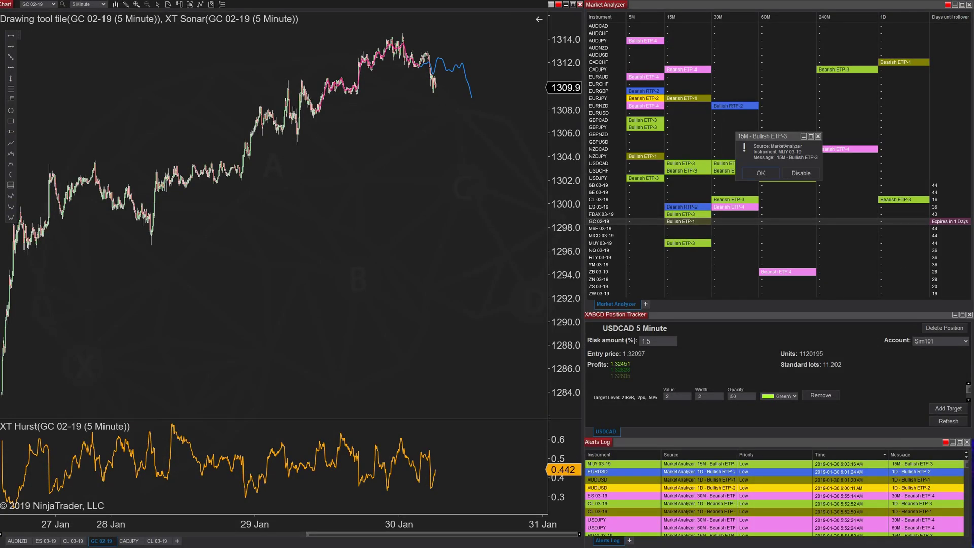
Dismiss the 15M Bullish ETP-3 alert and reload all historical data for the GC 02-19 chart
key("Return")
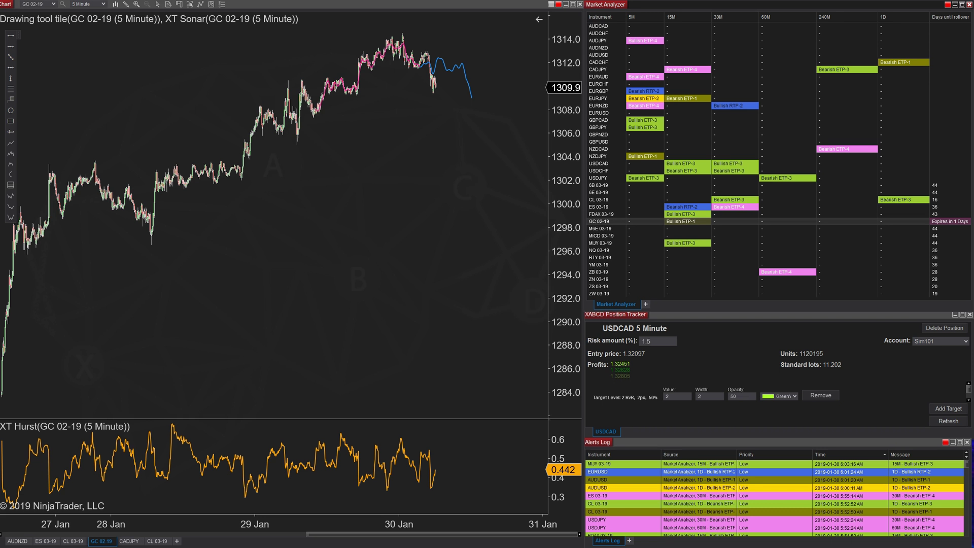
right_click(339, 254)
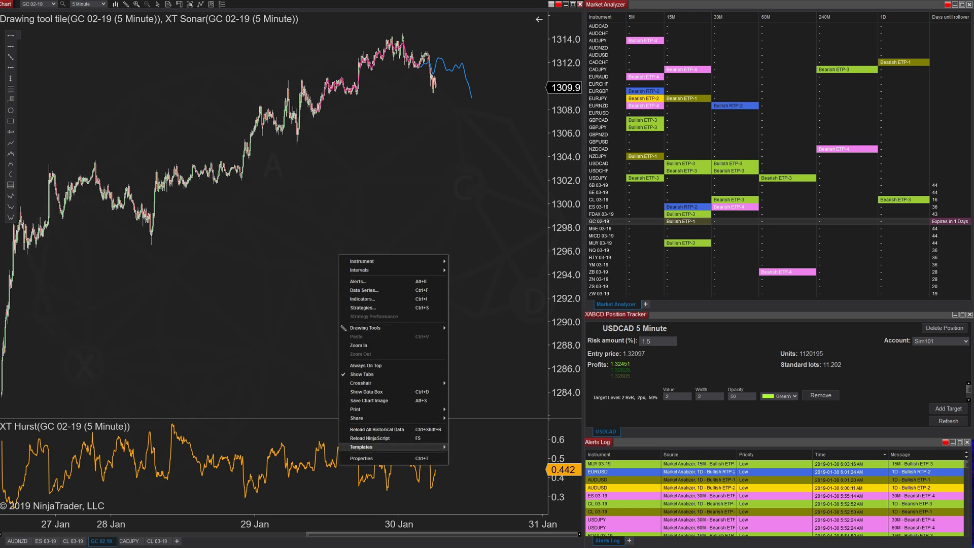
left_click(377, 429)
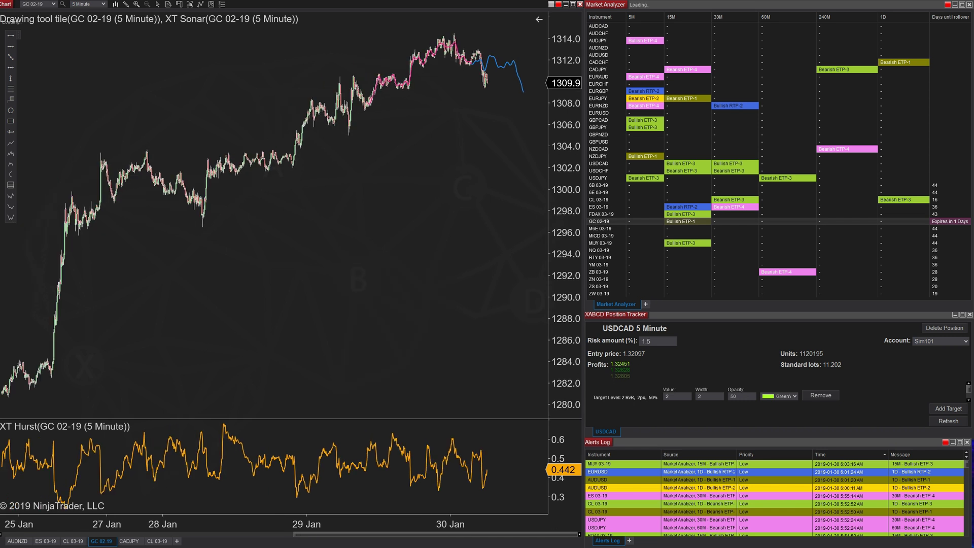
key("ctrl+Up")
key("ctrl+Up")
key("ctrl+Up")
key("ctrl+Up")
key("ctrl+Up")
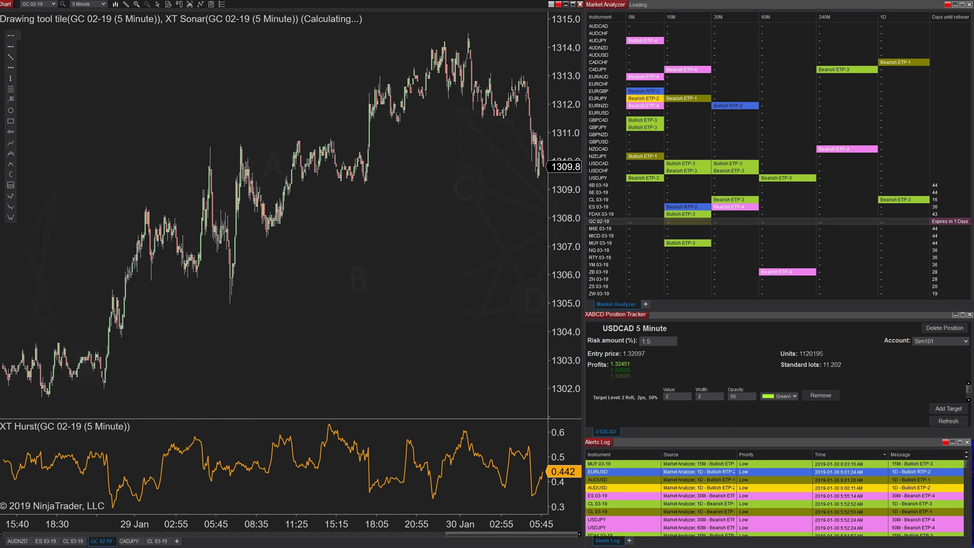
scroll(274, 218, "right", 6)
scroll(274, 218, "left", 3)
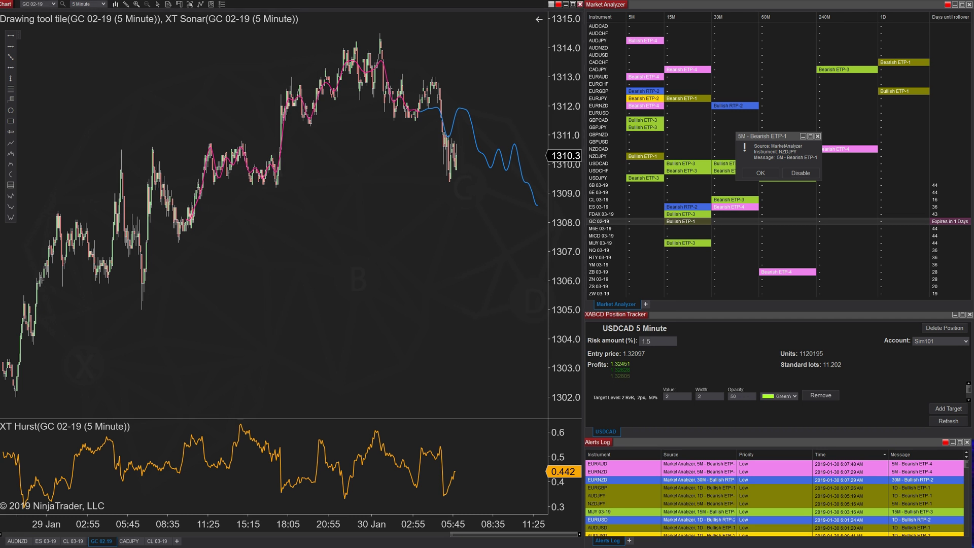
Open the Market Analyzer's column settings from the EURUSD row
scroll(274, 214, "right", 5)
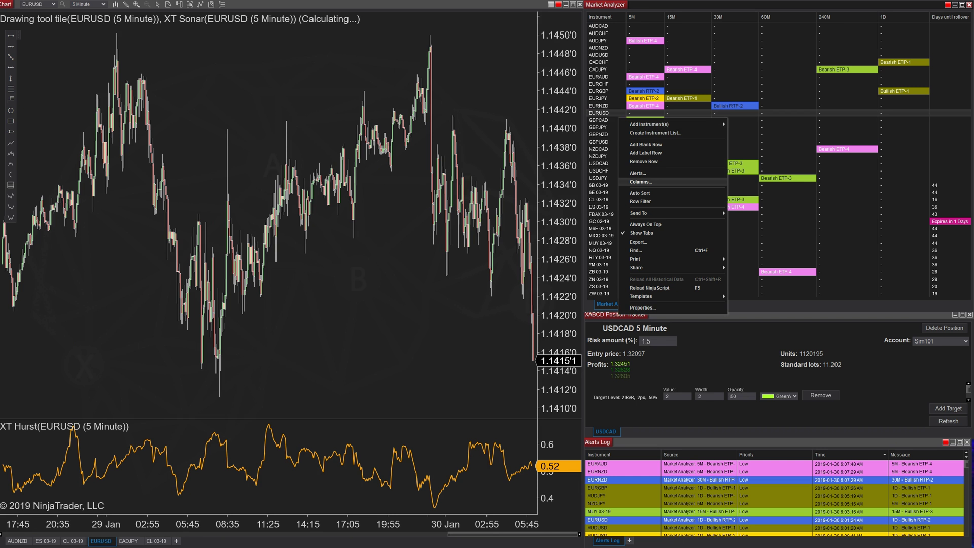
left_click(641, 182)
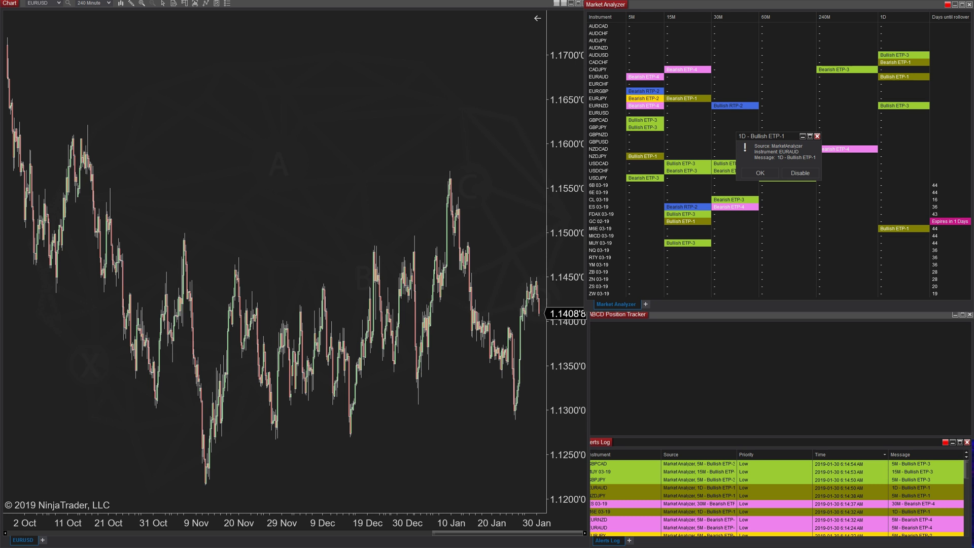
Switch to the main NinjaTrader window and view the Coinbase provider's properties in the connection configuration
left_click_drag(539, 523, 421, 523)
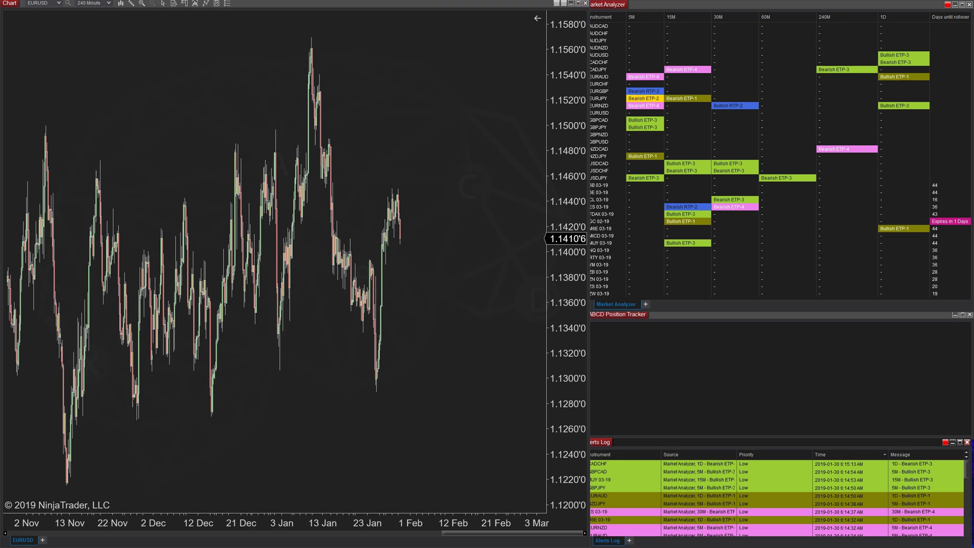
key("alt+Tab")
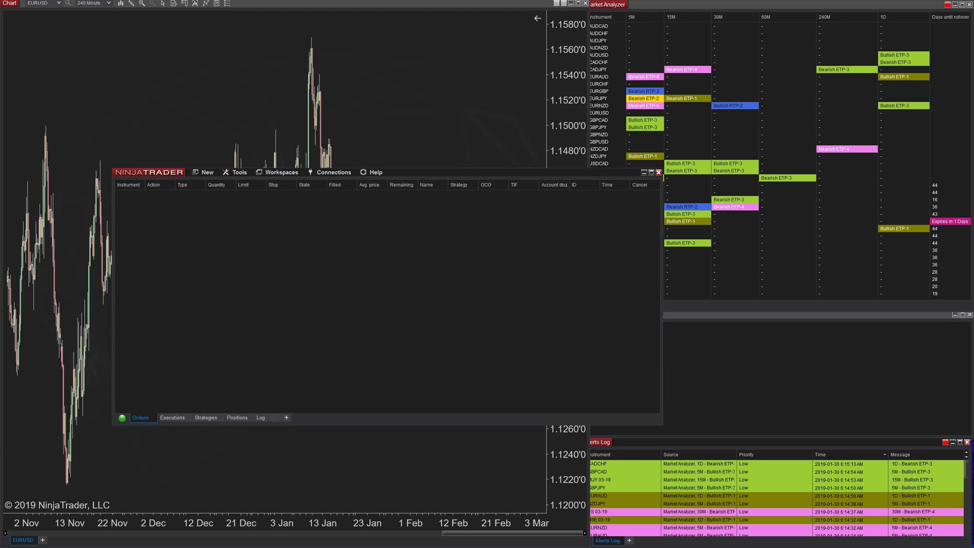
left_click(320, 167)
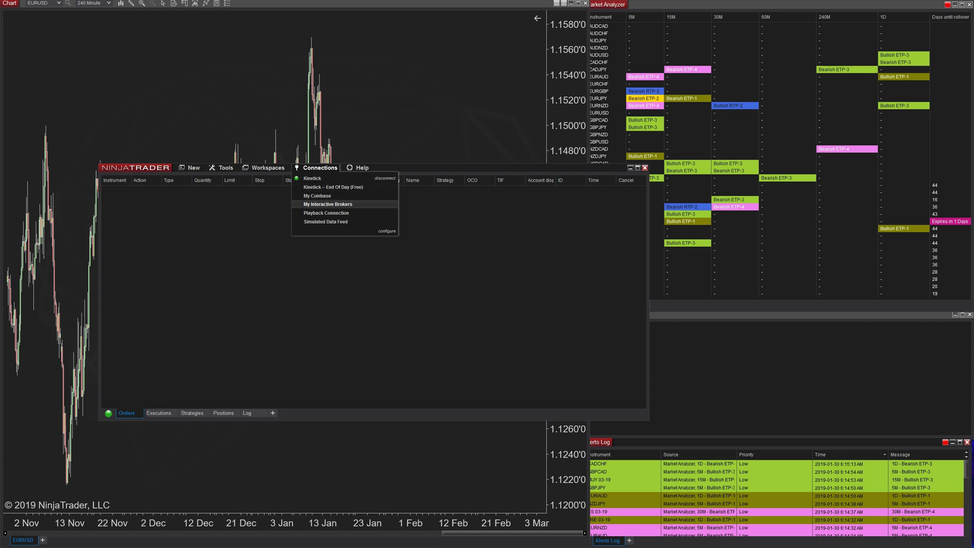
left_click(387, 231)
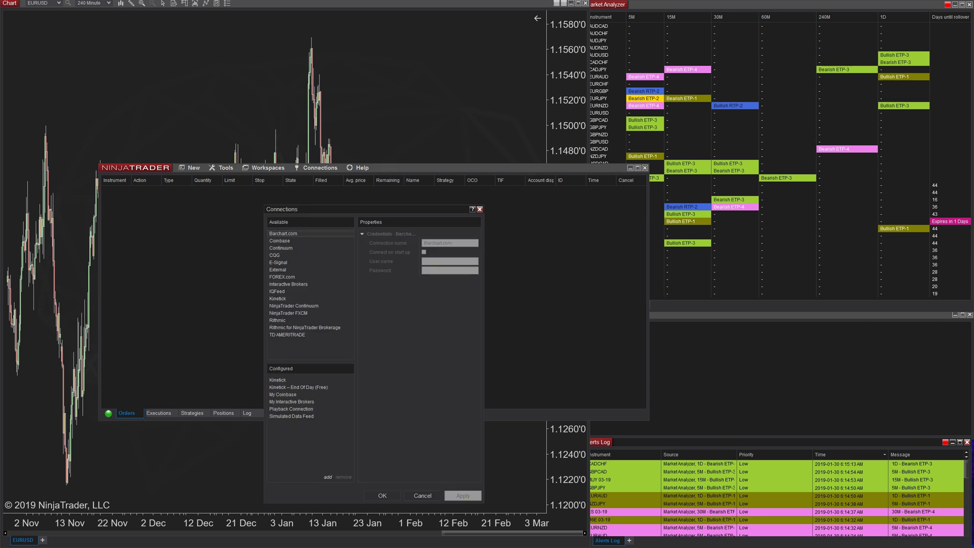
left_click(280, 241)
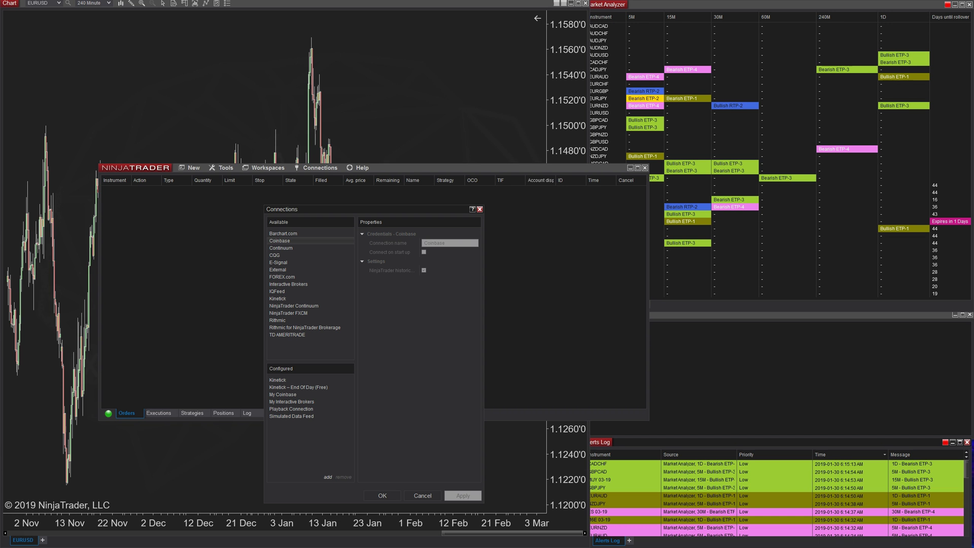
key("Escape")
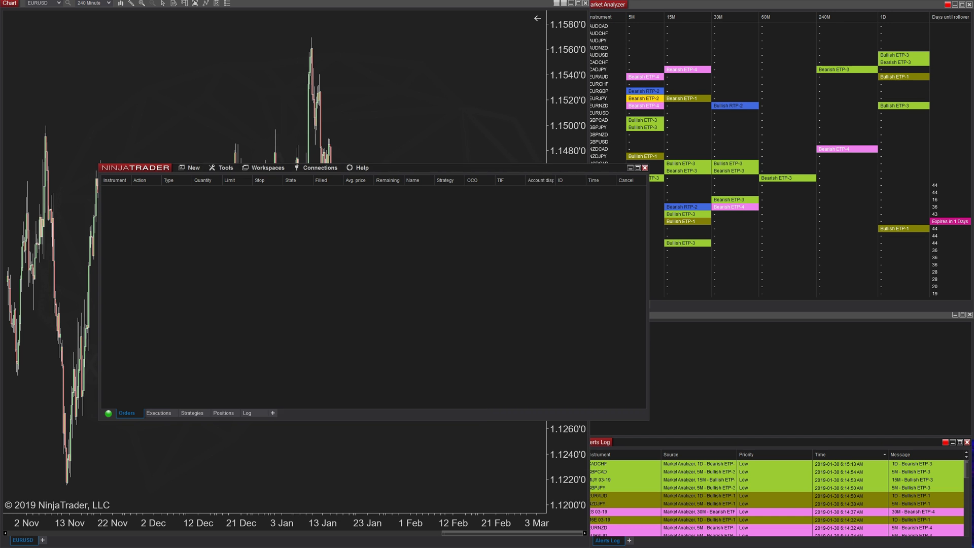